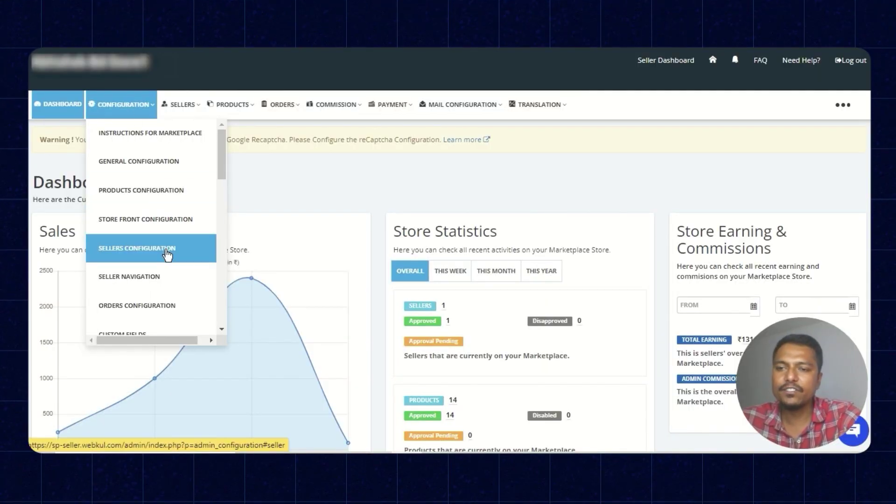
Turn on 'Allow seller to use their own currency' in Sellers Configuration and save.
left_click(166, 253)
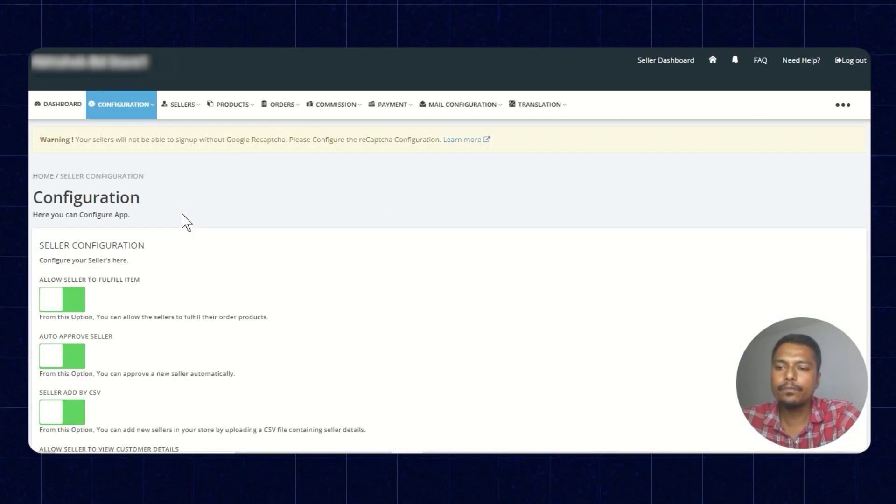
scroll(184, 223, "down", 5)
scroll(181, 219, "down", 1)
scroll(160, 240, "down", 1)
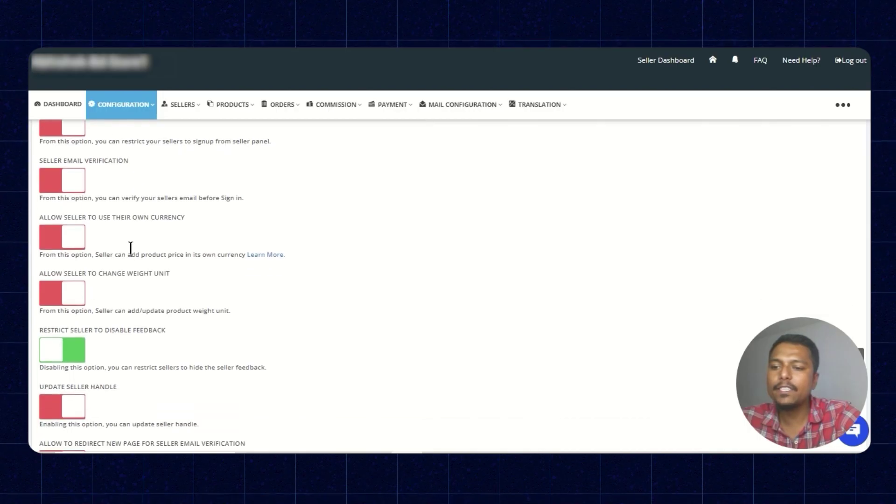
left_click(78, 241)
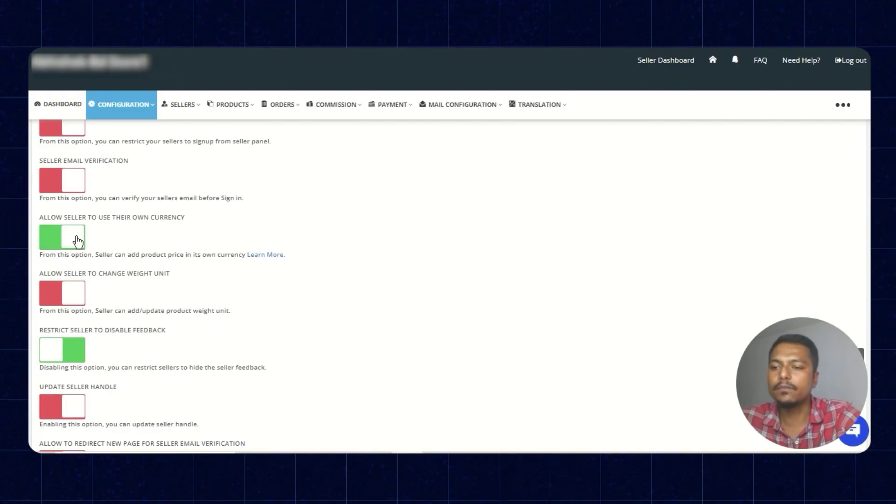
scroll(128, 275, "down", 4)
scroll(128, 275, "down", 10)
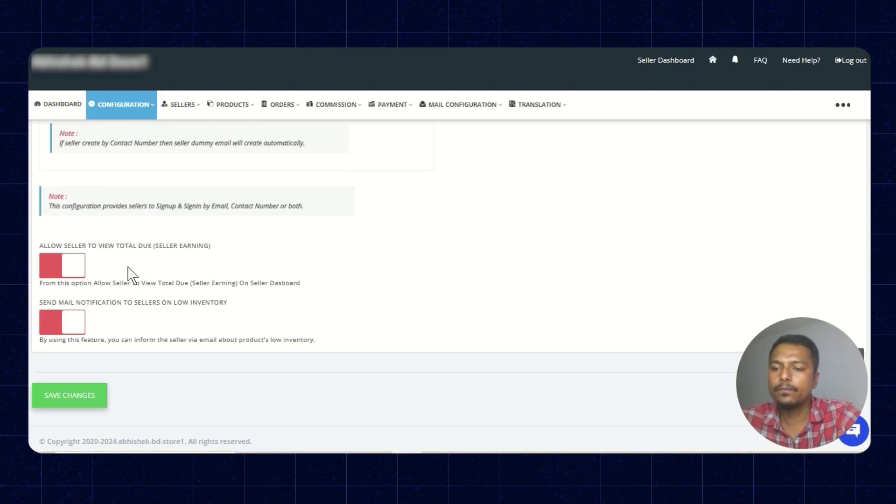
left_click(70, 396)
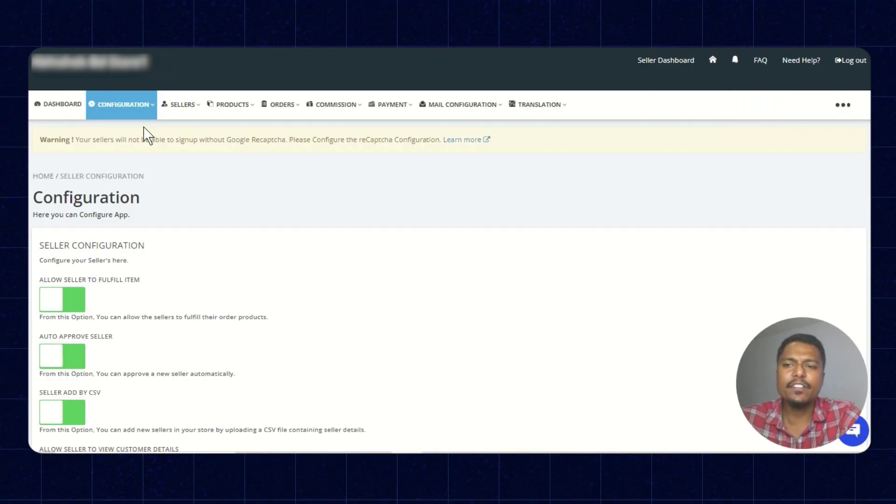
In Seller Currencies, switch on Afghani, Algerian Dinar, Argentine Peso, Aruban Guilder and Australian Dollar.
left_click(140, 105)
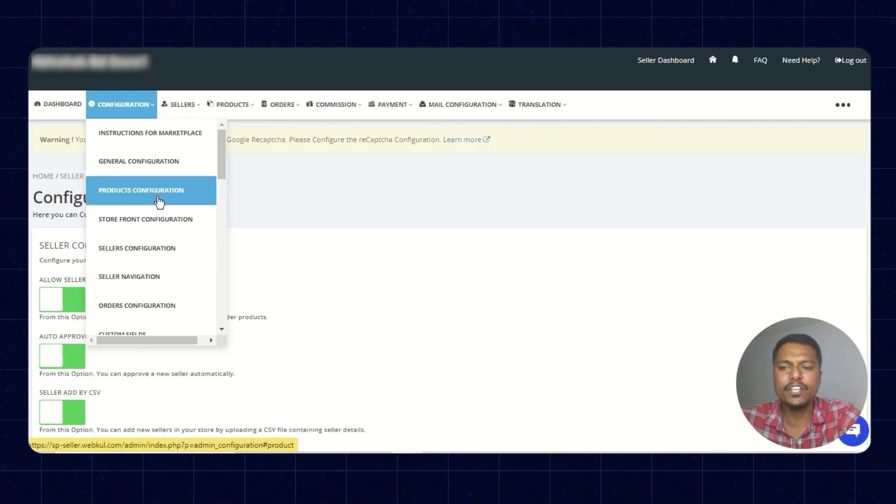
scroll(160, 206, "down", 1)
scroll(161, 224, "down", 2)
scroll(161, 241, "down", 2)
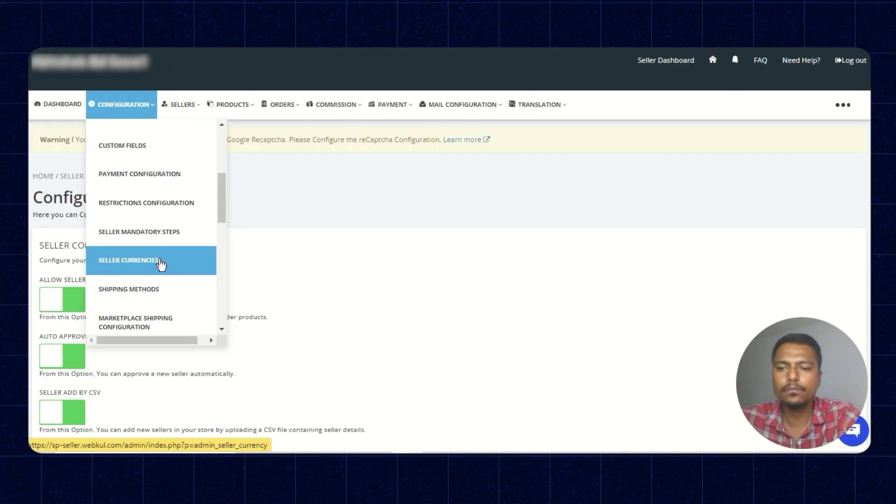
left_click(159, 263)
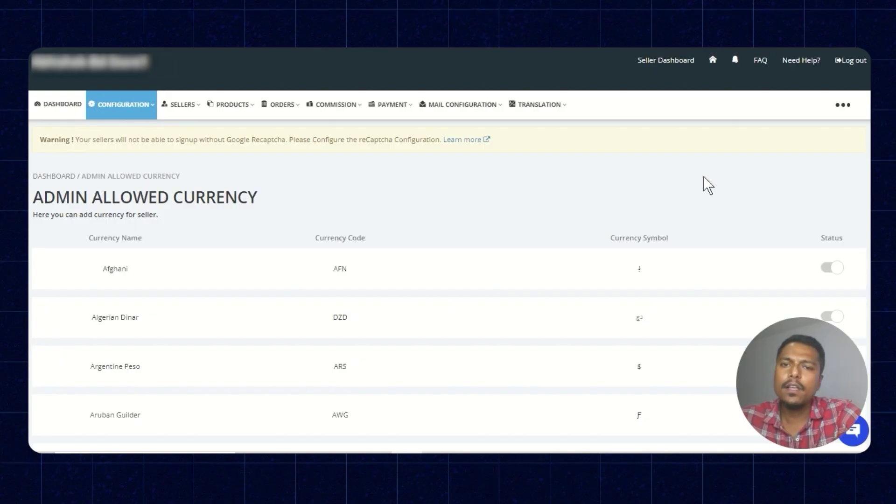
scroll(704, 185, "down", 2)
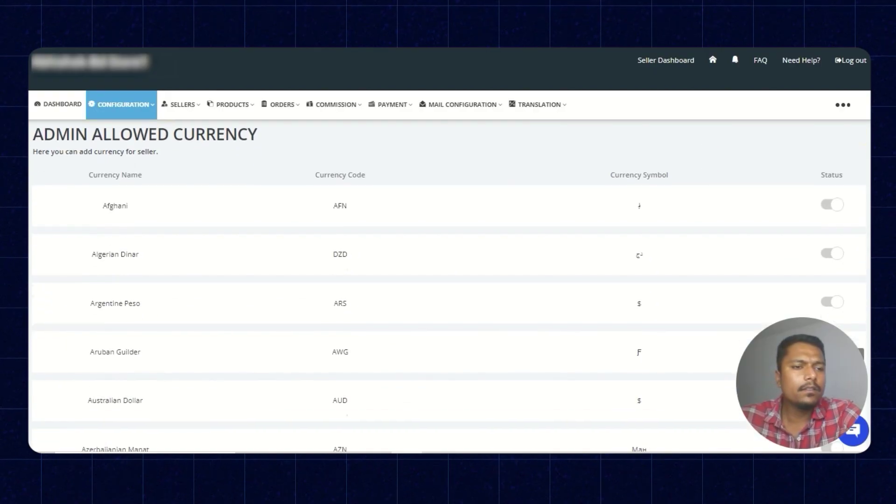
left_click(830, 206)
left_click(835, 260)
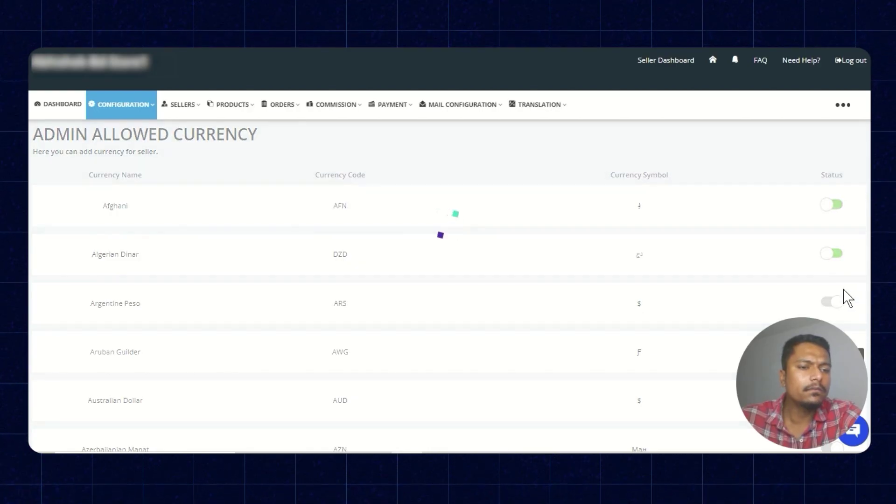
scroll(844, 296, "down", 2)
left_click(834, 242)
scroll(838, 269, "down", 2)
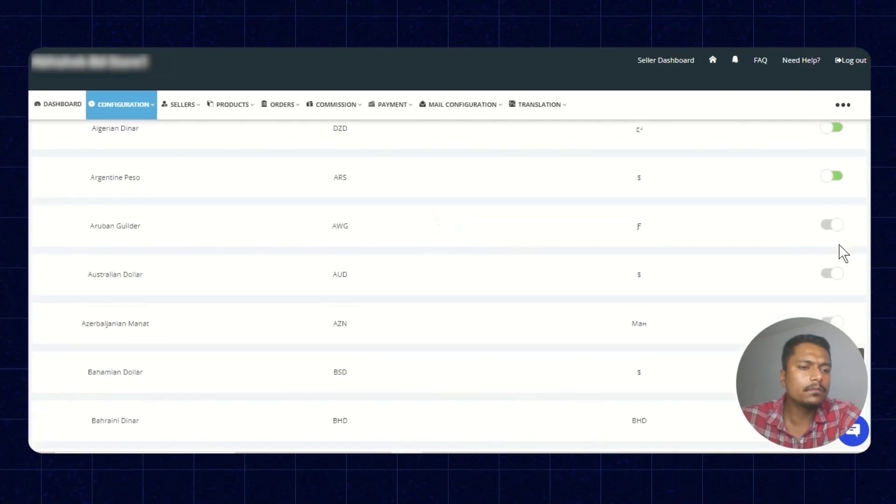
left_click(835, 227)
left_click(835, 274)
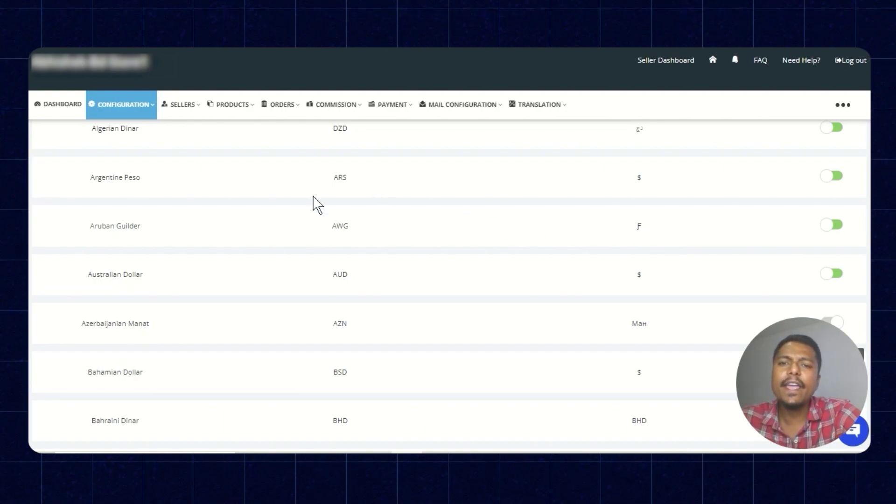
scroll(298, 400, "down", 10)
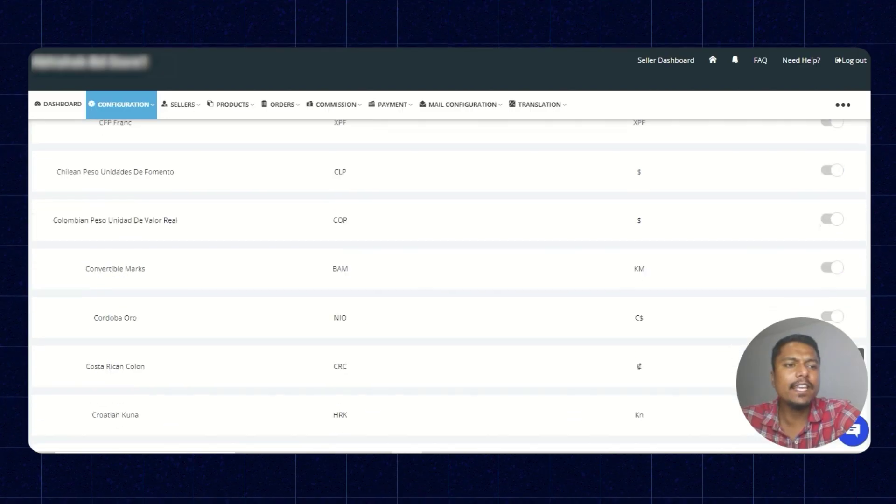
scroll(298, 399, "down", 20)
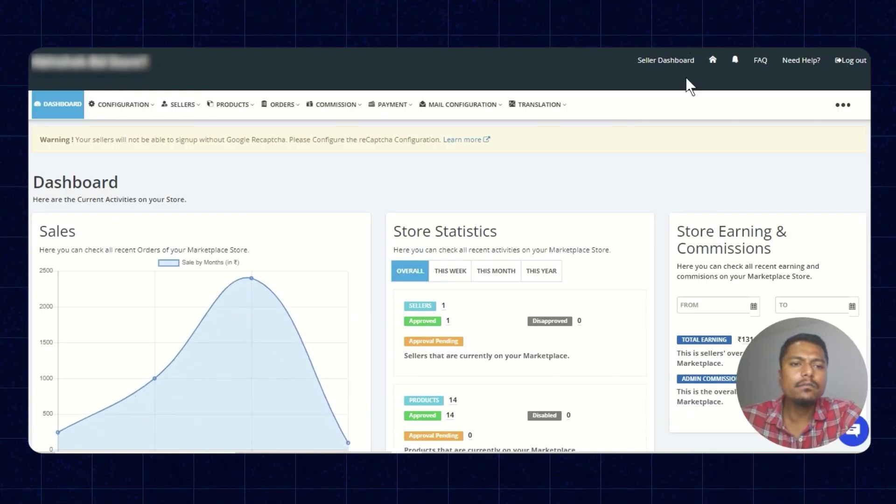
Go to the seller panel login from the Seller Dashboard link.
left_click(669, 60)
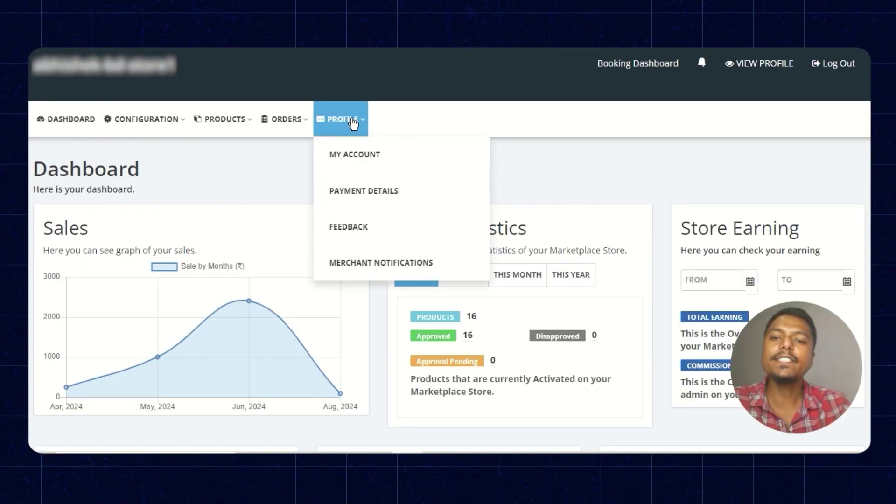
Select Australian Dollar as the currency on the seller's My Account profile page.
left_click(360, 154)
left_click(361, 134)
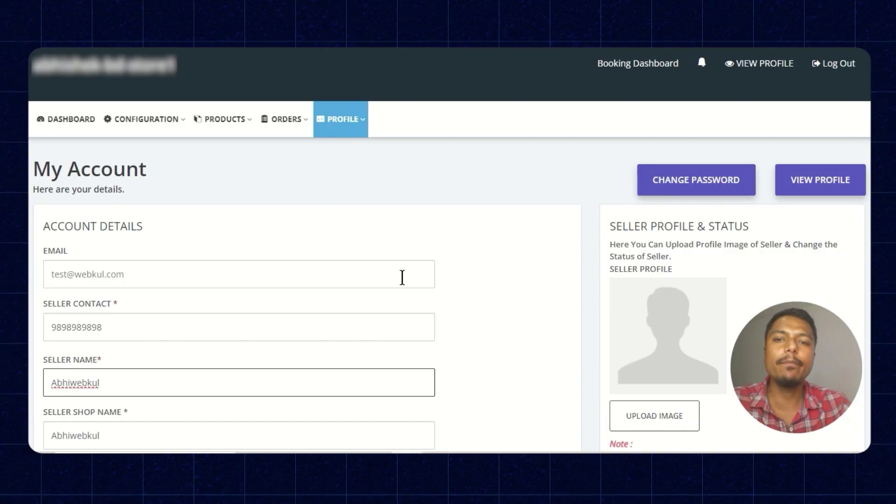
scroll(320, 210, "down", 2)
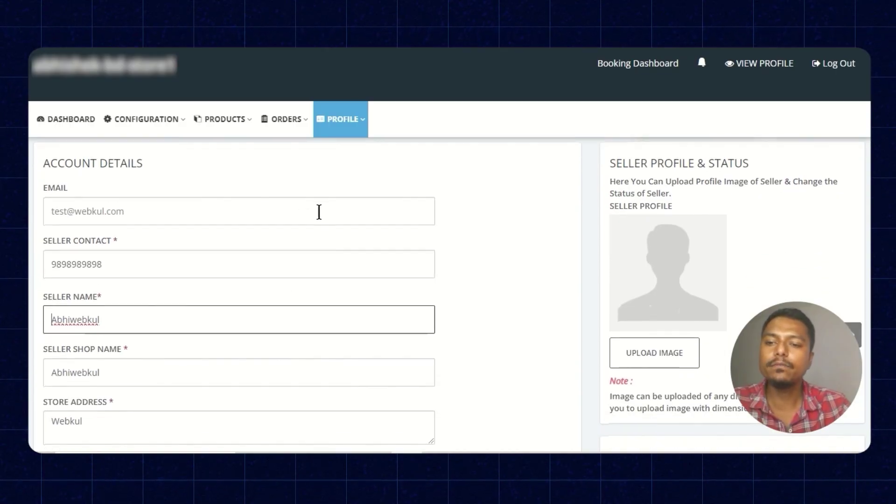
scroll(219, 252, "down", 2)
scroll(115, 208, "down", 1)
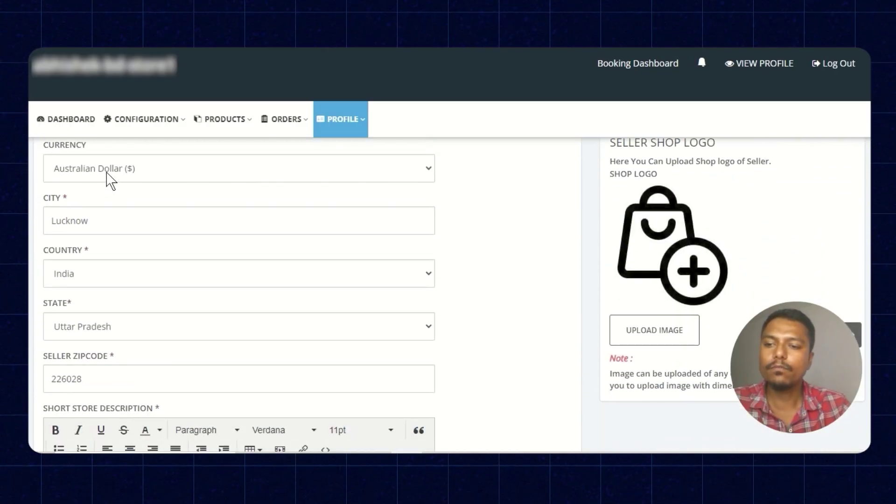
left_click(108, 177)
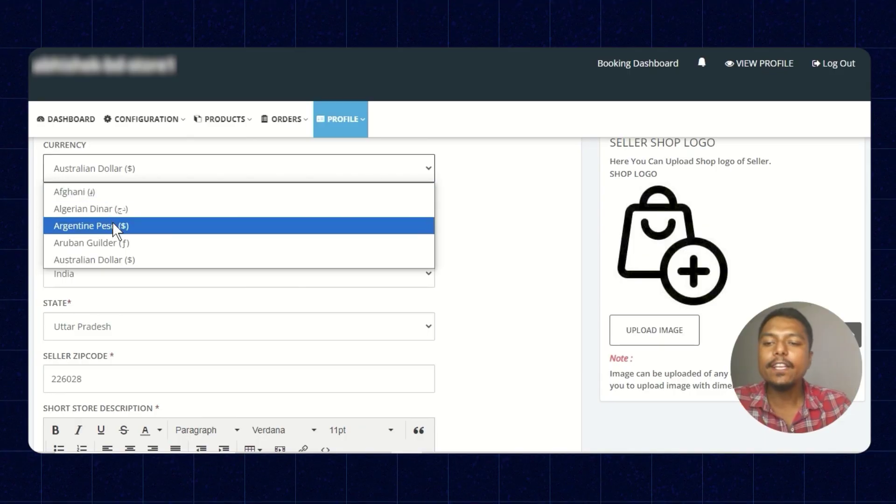
left_click(106, 258)
scroll(132, 268, "down", 1)
scroll(119, 287, "down", 3)
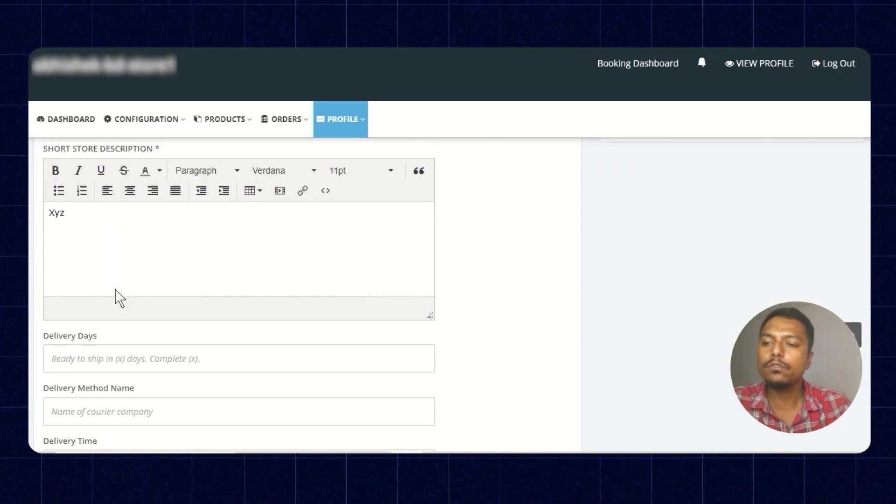
scroll(112, 280, "up", 4)
scroll(103, 295, "up", 2)
scroll(112, 301, "down", 5)
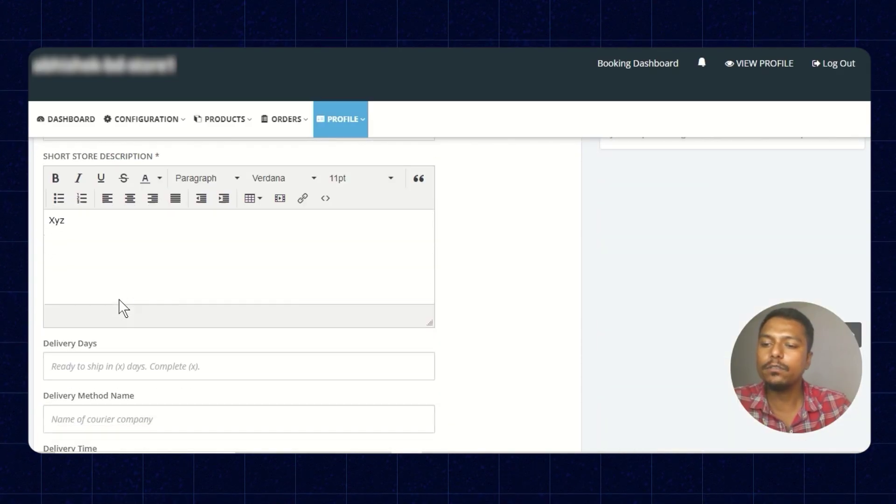
scroll(115, 304, "down", 3)
scroll(105, 304, "down", 3)
scroll(97, 305, "down", 3)
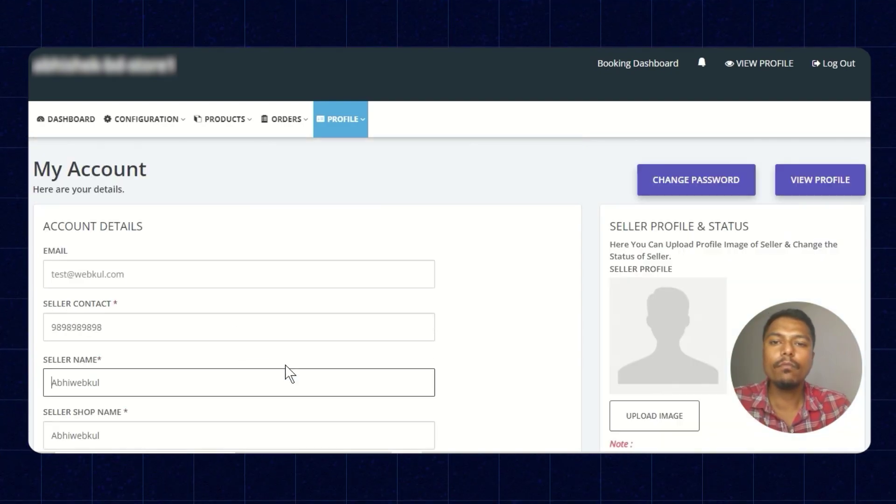
scroll(250, 375, "down", 1)
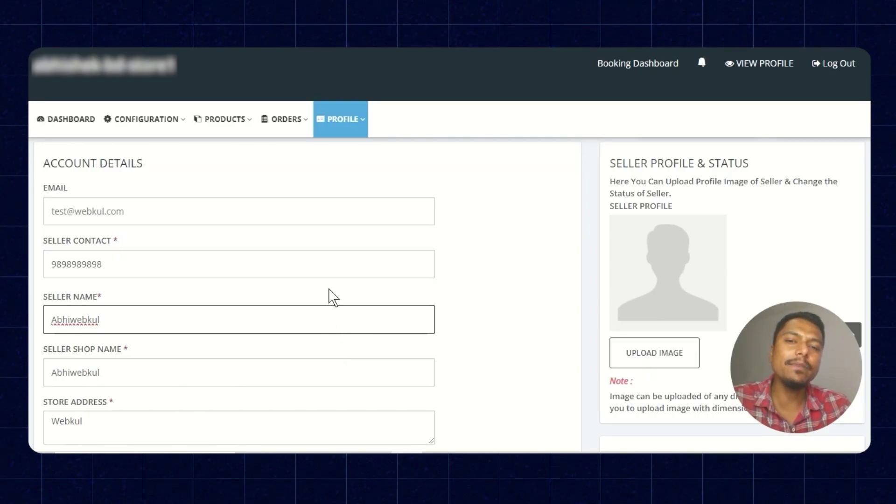
left_click(214, 120)
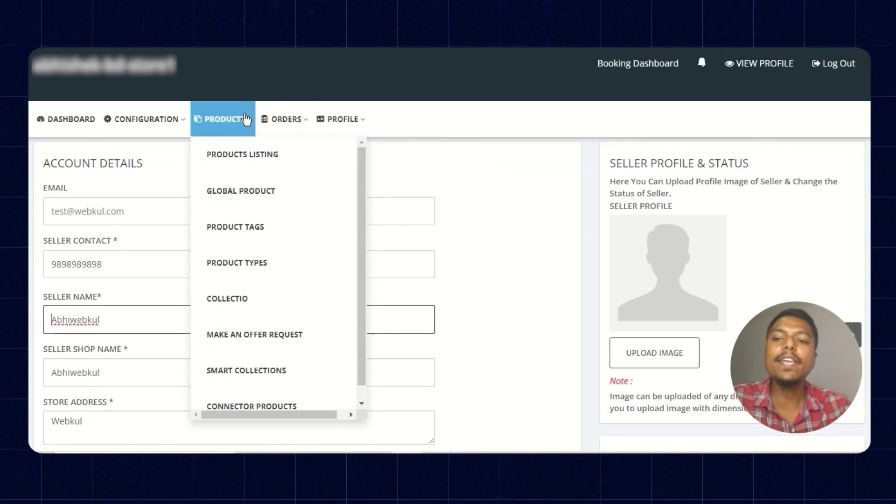
Start a new product from Products Listing and enter 1 as its Currency Price.
left_click(245, 159)
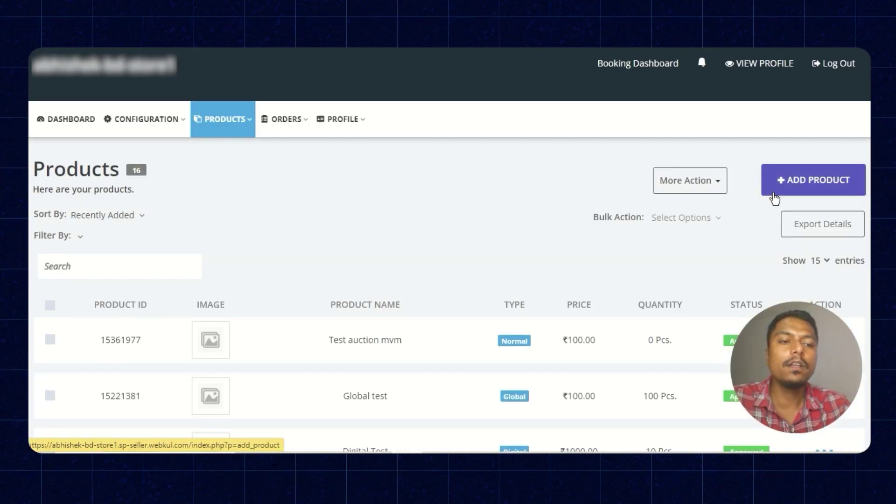
left_click(811, 184)
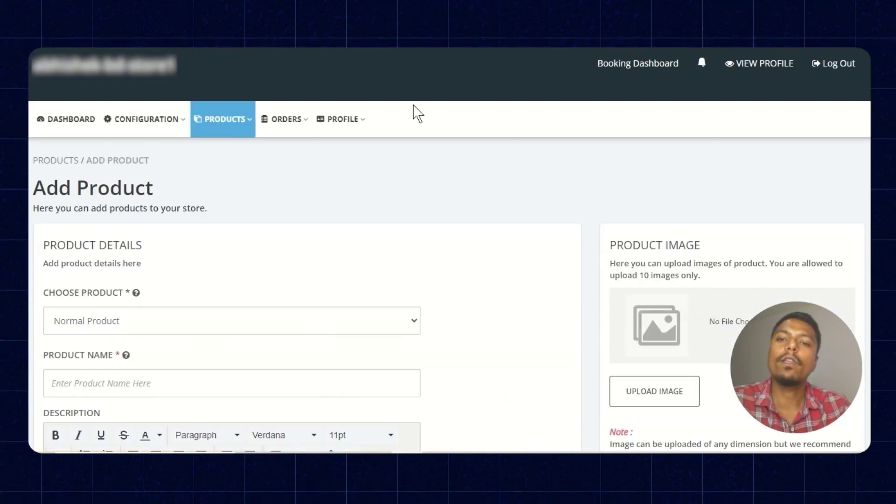
scroll(220, 254, "down", 2)
scroll(220, 254, "down", 2)
scroll(220, 254, "down", 3)
scroll(226, 253, "down", 1)
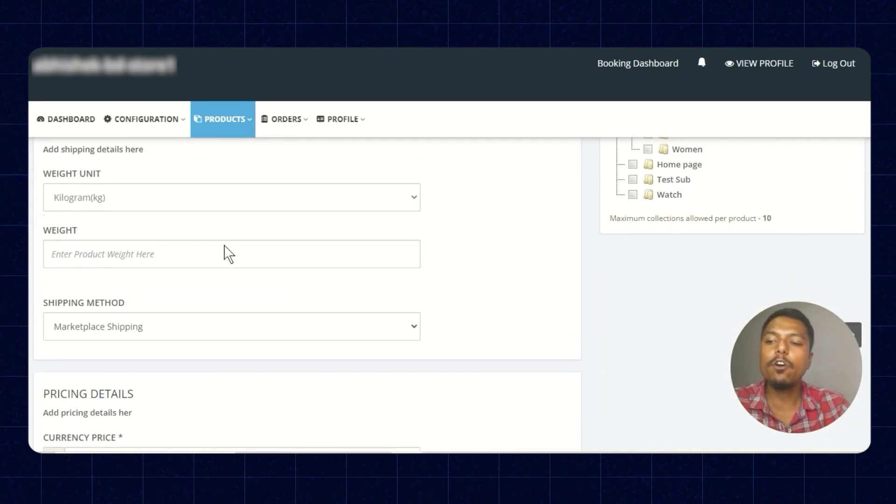
scroll(226, 253, "down", 2)
scroll(227, 254, "down", 2)
scroll(223, 256, "up", 1)
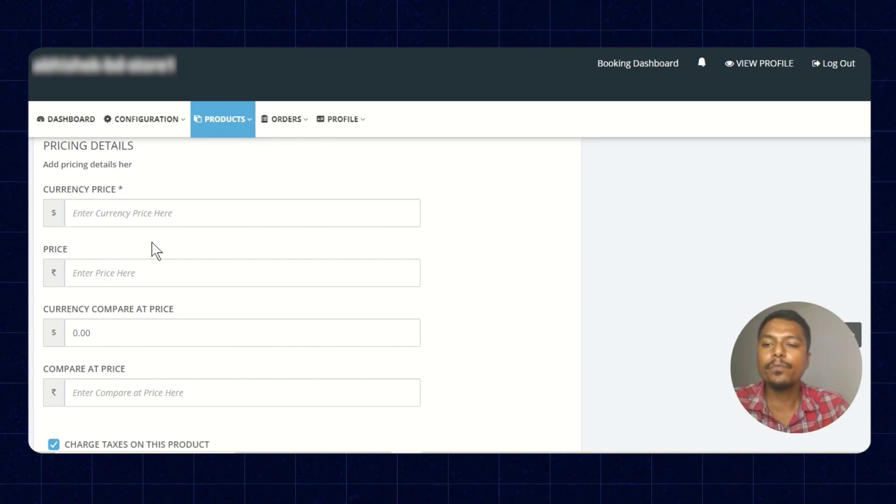
left_click(133, 210)
type("1")
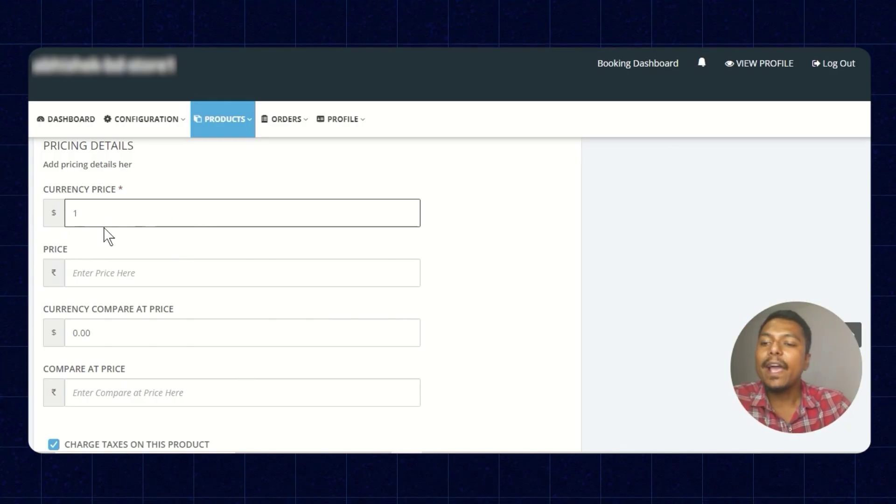
Apply the 1 dollar price, then set Currency Compare At Price to 15 (₹854.419).
left_click(135, 255)
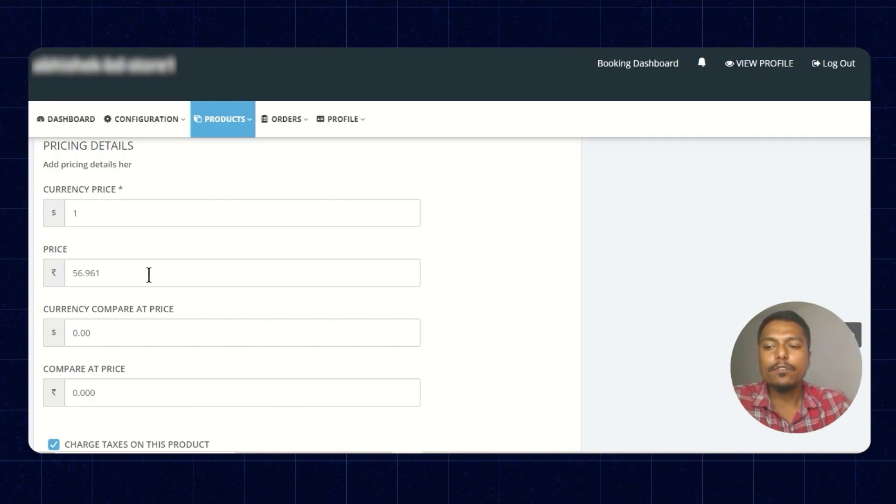
left_click(126, 332)
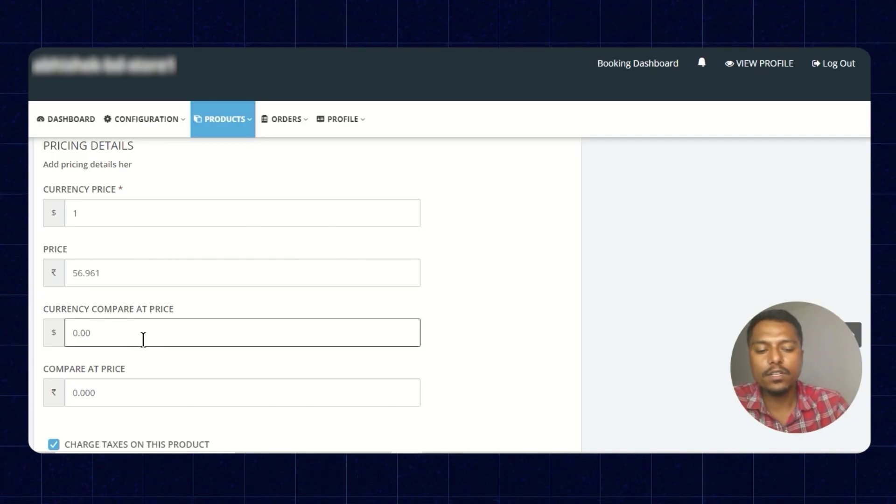
key("BackSpace")
key("BackSpace")
key("BackSpace")
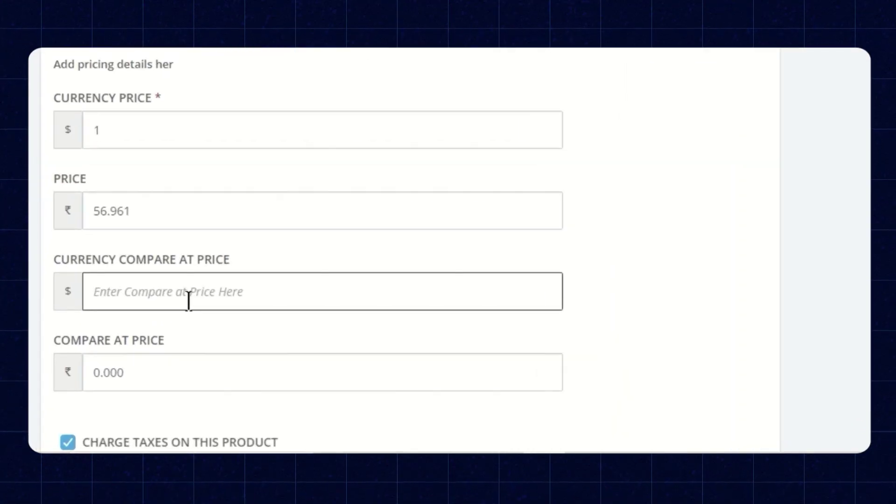
type("15")
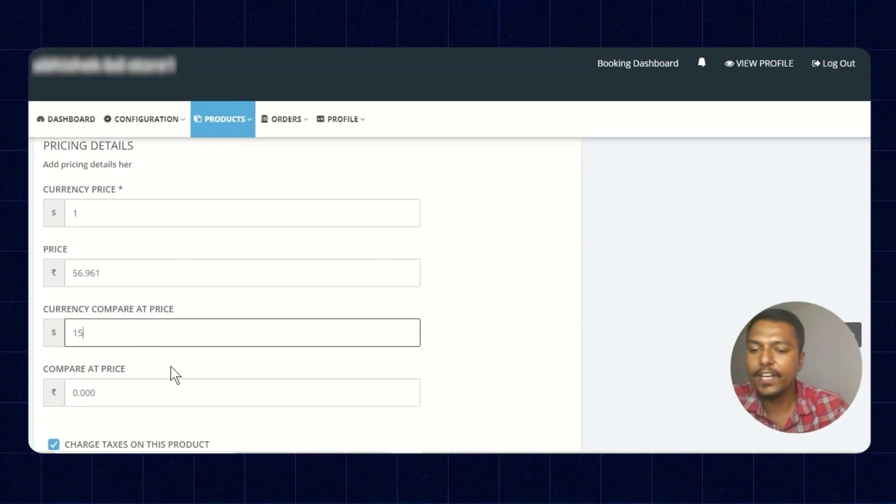
left_click(174, 375)
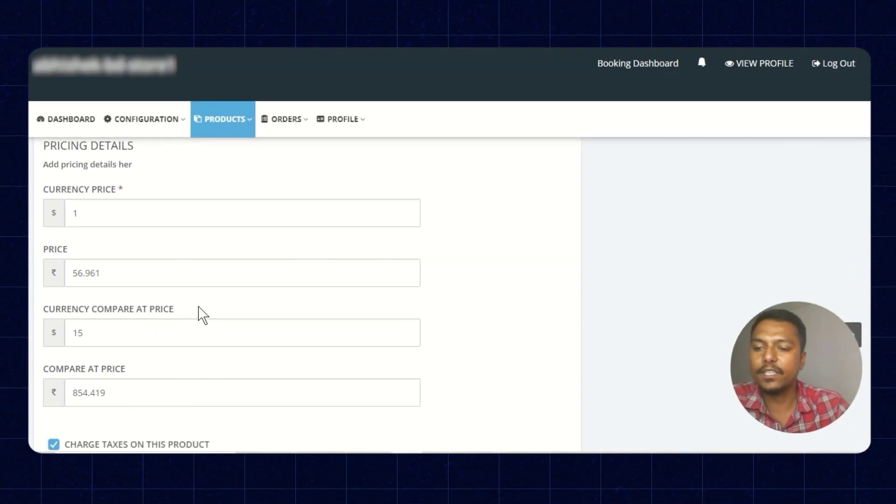
scroll(205, 318, "up", 3)
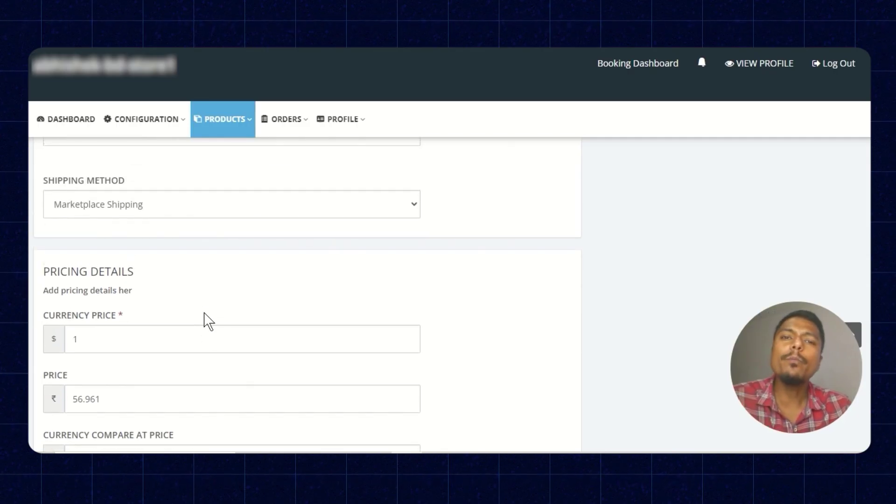
scroll(256, 320, "down", 1)
scroll(203, 343, "up", 2)
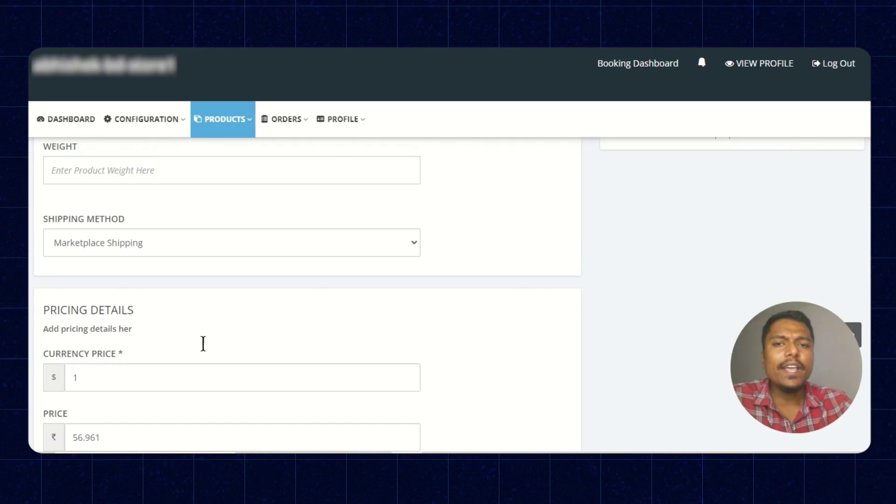
scroll(205, 356, "up", 2)
scroll(206, 356, "up", 1)
scroll(206, 356, "up", 2)
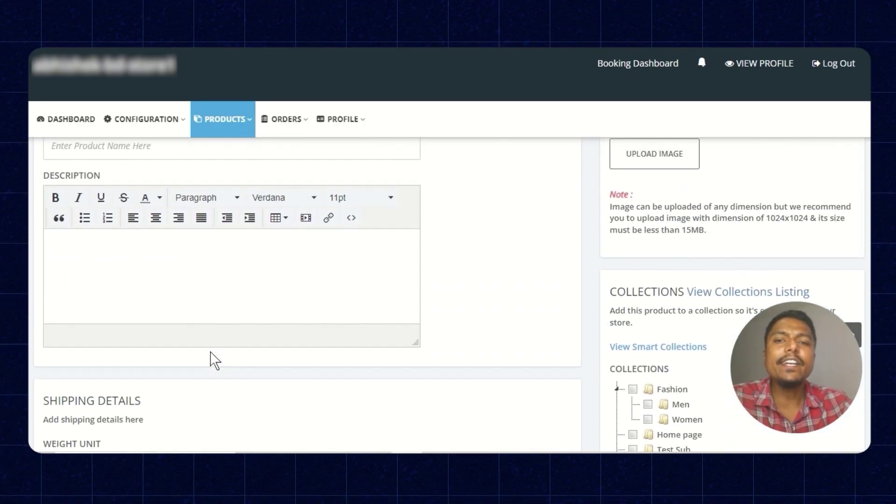
scroll(212, 360, "up", 2)
scroll(213, 364, "up", 1)
scroll(213, 365, "up", 1)
scroll(211, 367, "up", 1)
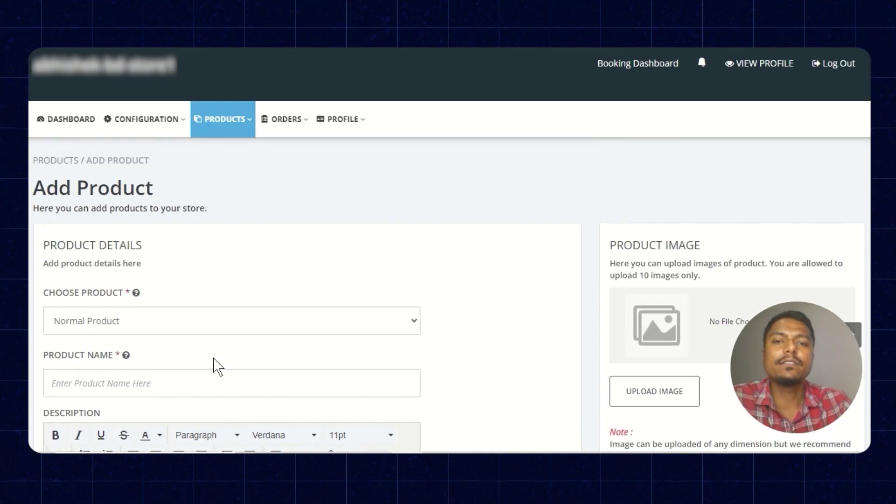